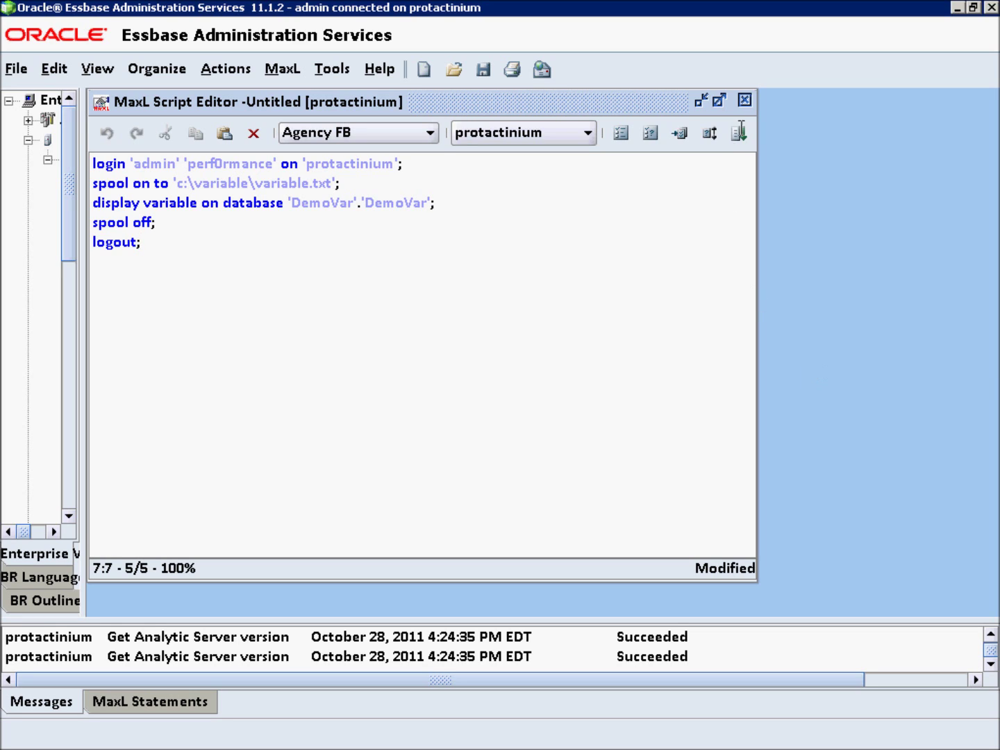
Step: Run the MaxL script to list CurrQTR as Q2 and PrevQTR as Q1, then switch to Excel
left_click(739, 134)
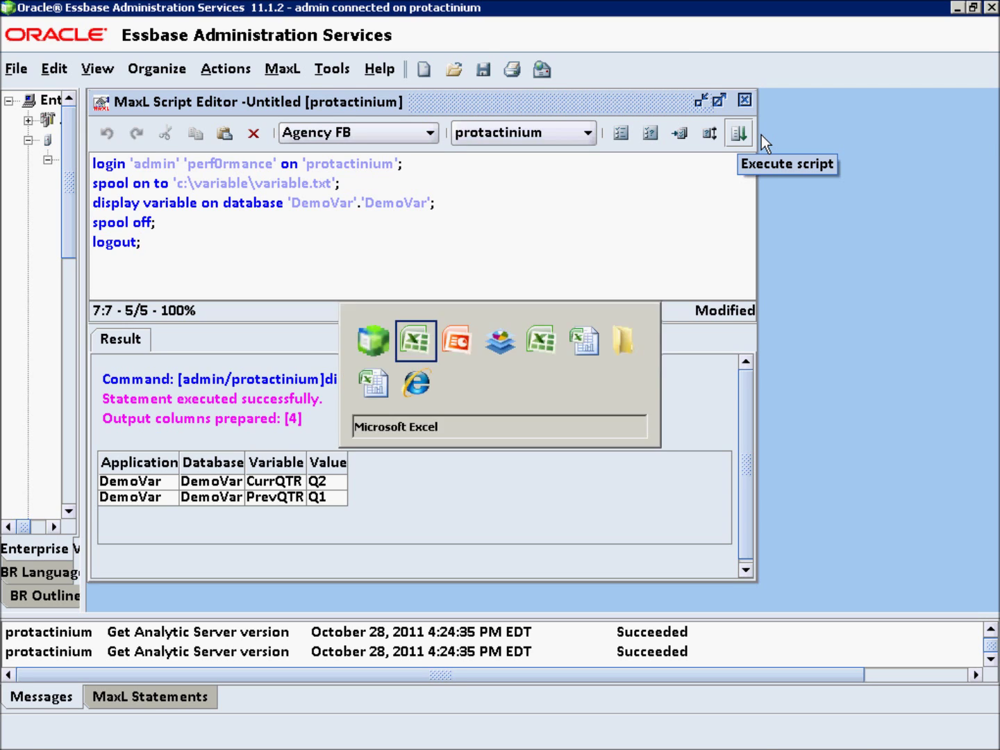
key("alt+Tab")
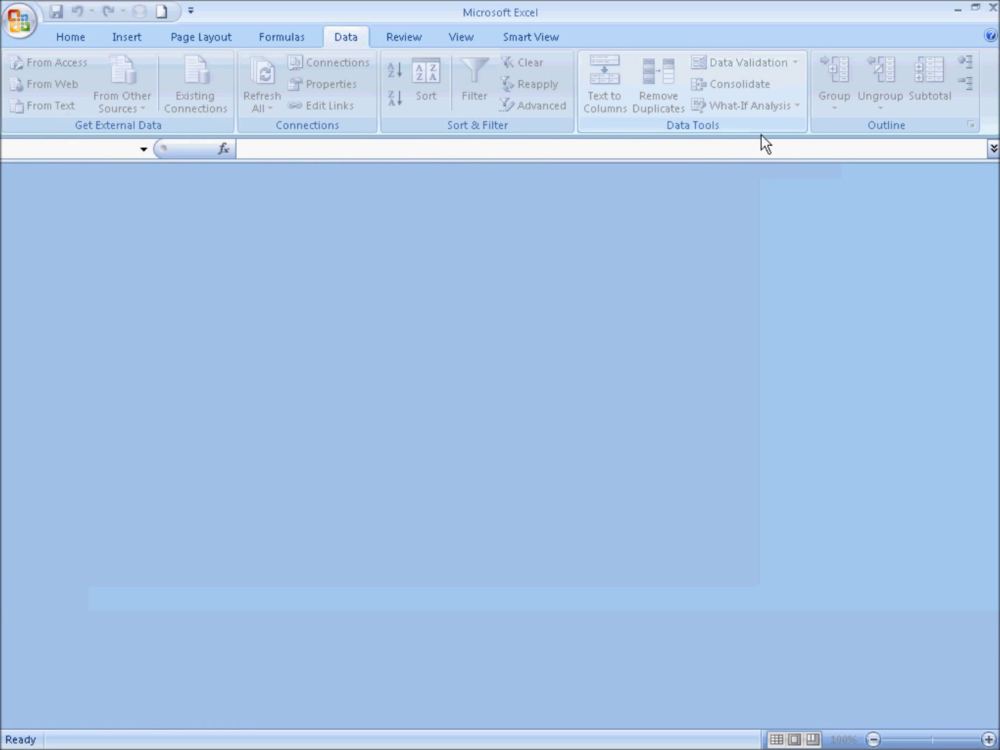
Step: Open variable.txt in Excel as fixed-width data starting at row 5
key("ctrl+o")
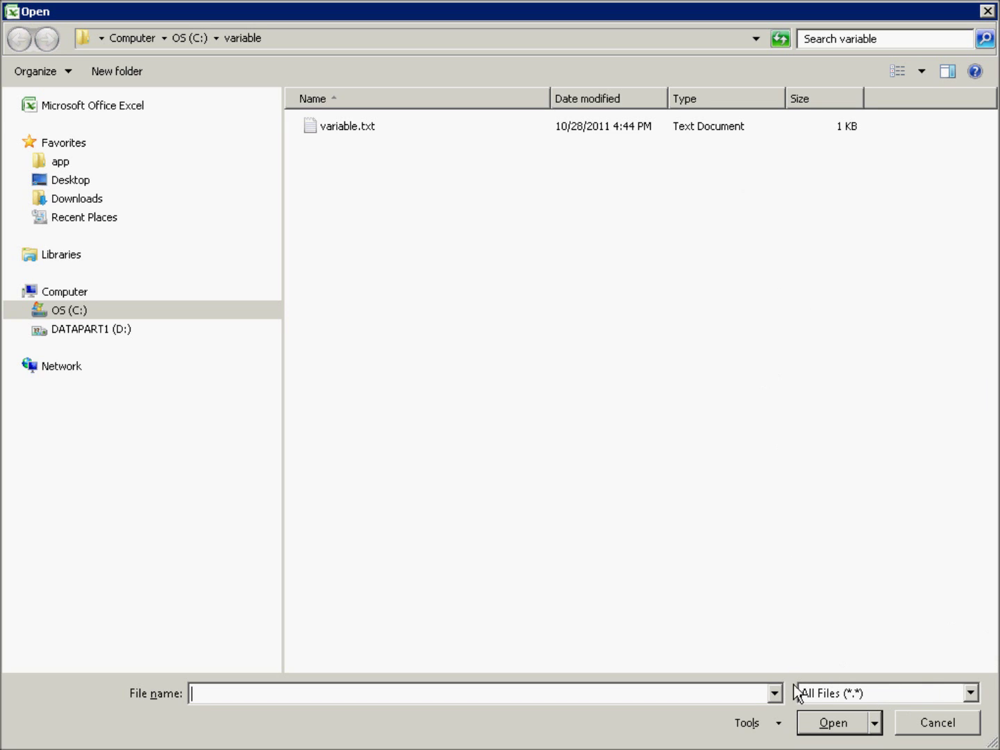
double_click(366, 132)
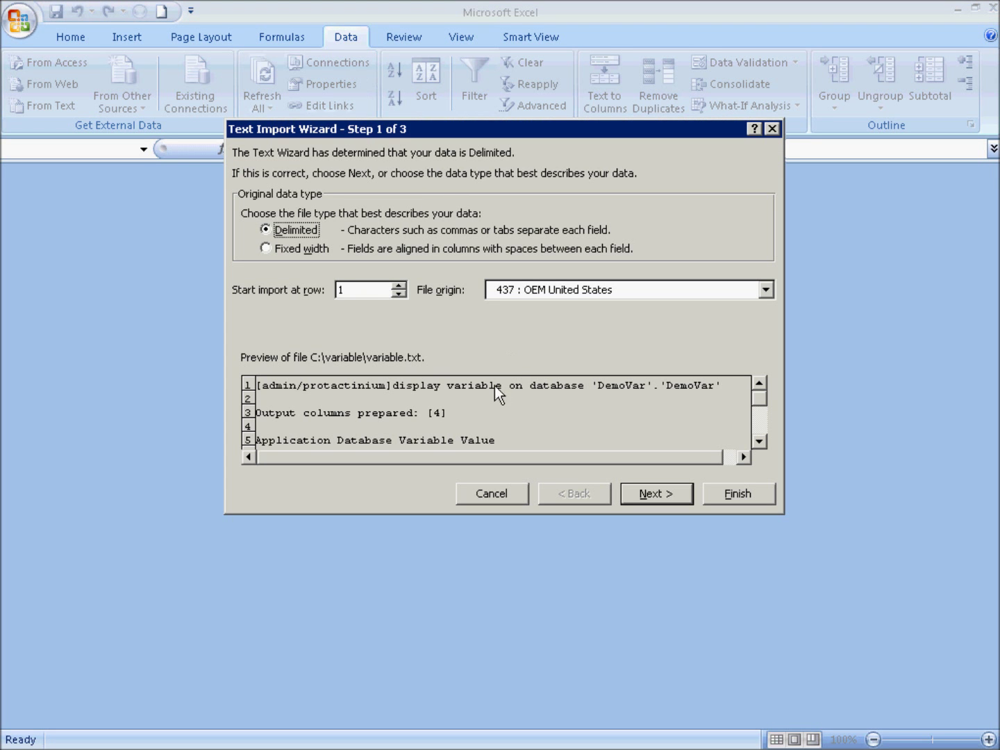
left_click(302, 248)
key("Tab")
key("Up")
key("Up")
key("Up")
key("Up")
left_click(677, 504)
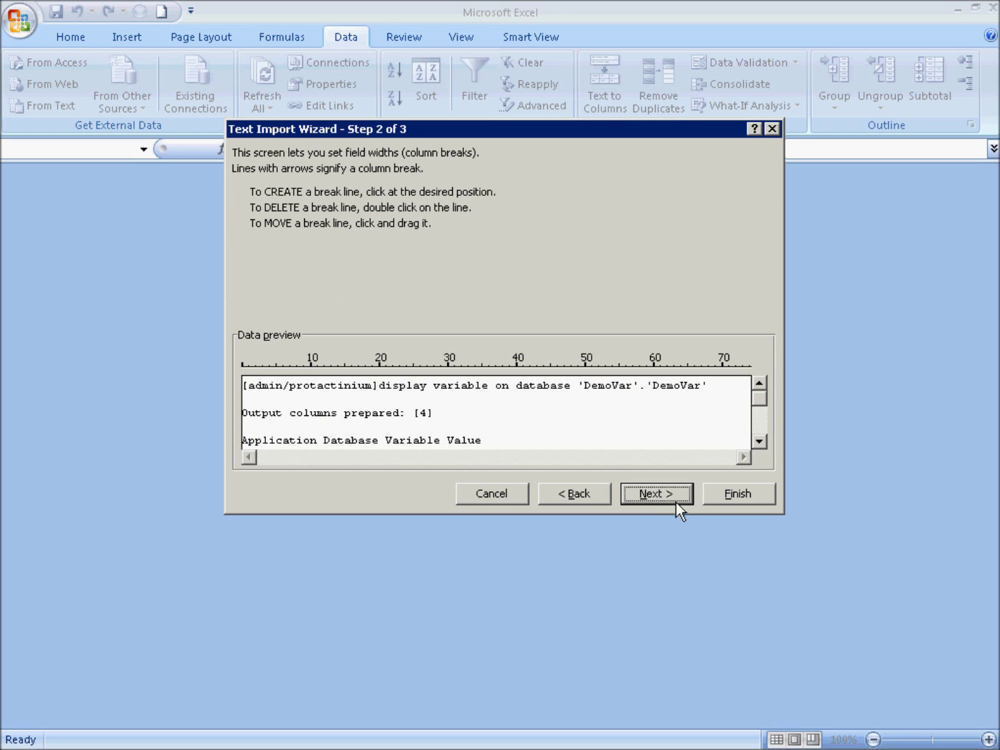
Step: Add column breaks after Application, Database and Variable, finish the import, and select row 2
scroll(766, 454, "down", 3)
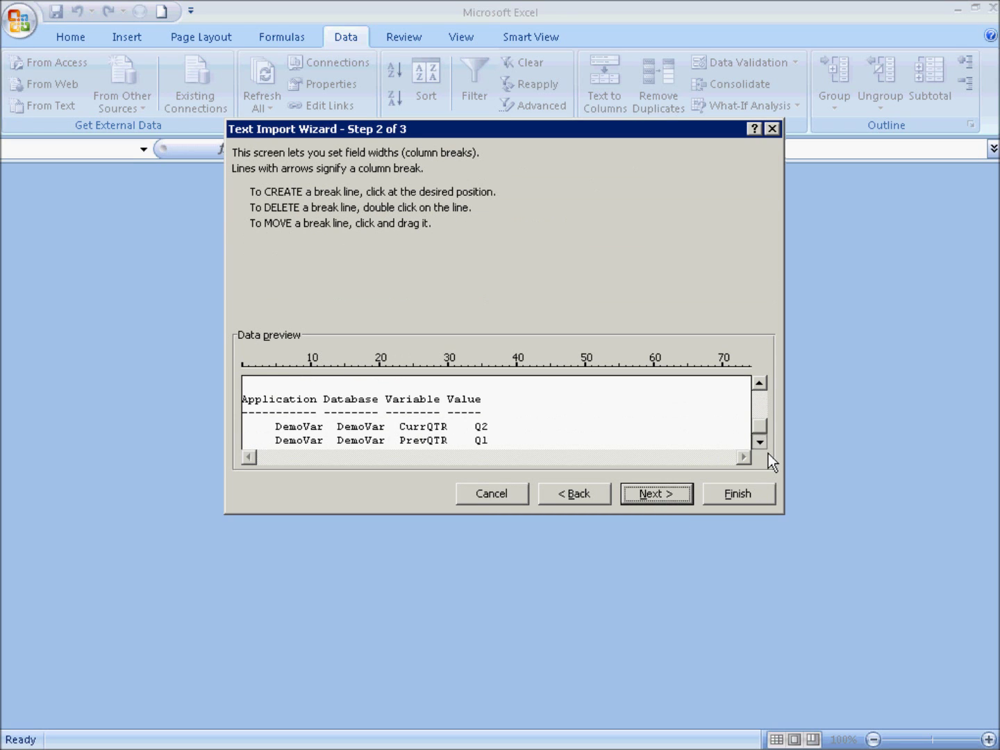
left_click(336, 411)
left_click(402, 411)
left_click(449, 416)
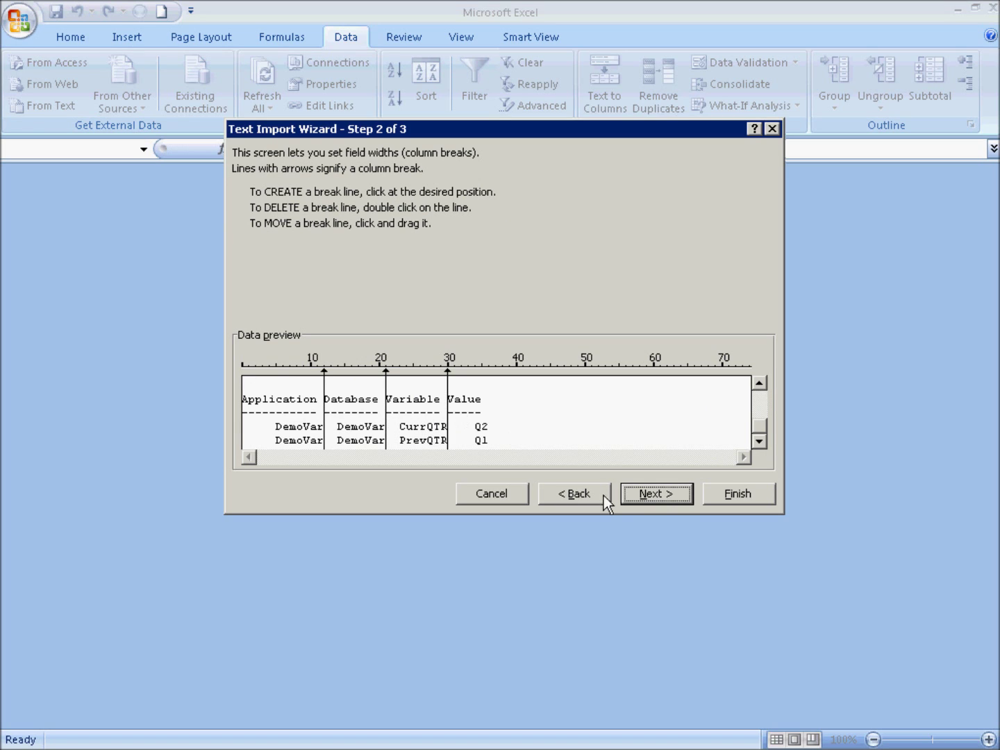
left_click(737, 494)
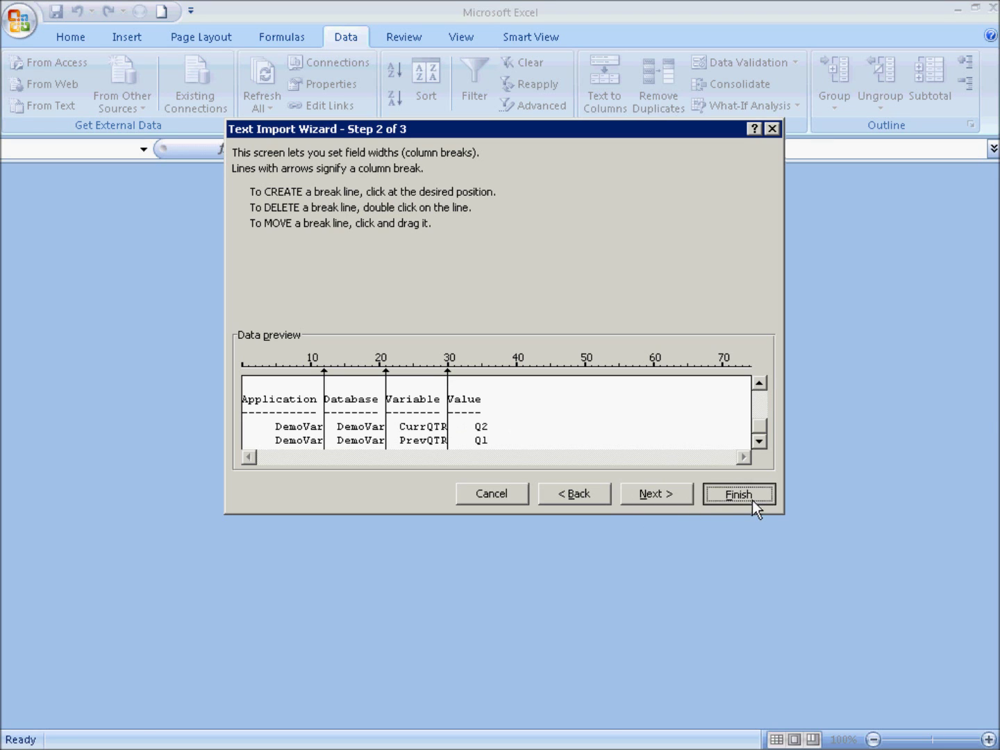
left_click(26, 227)
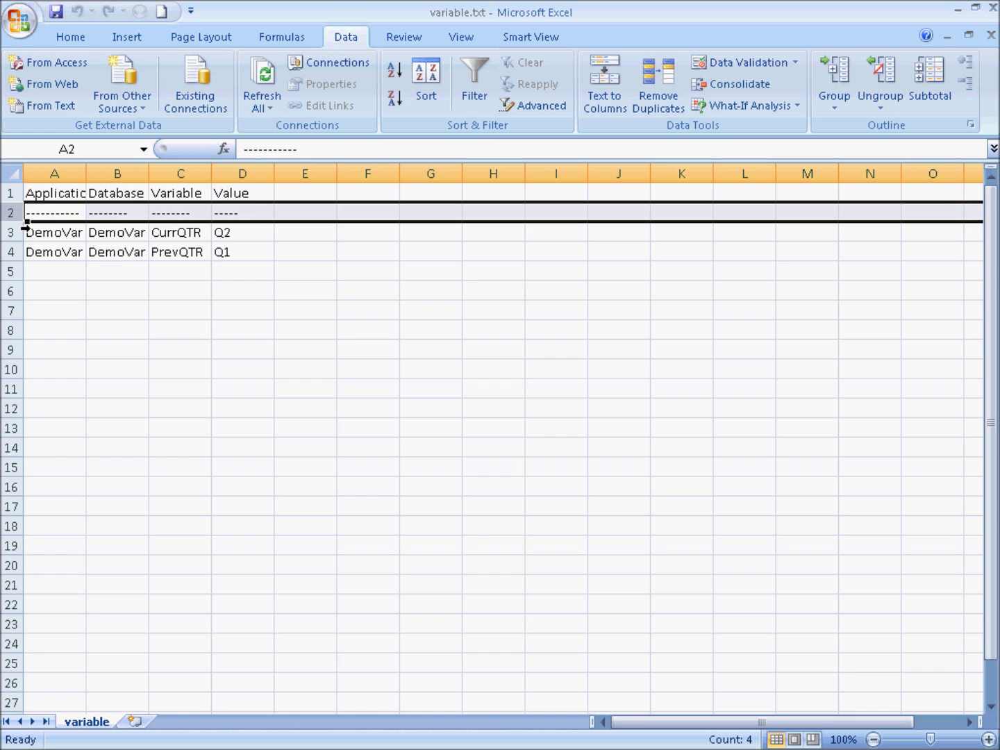
Step: Delete the dashed separator row 2 and select cell E2
right_click(25, 226)
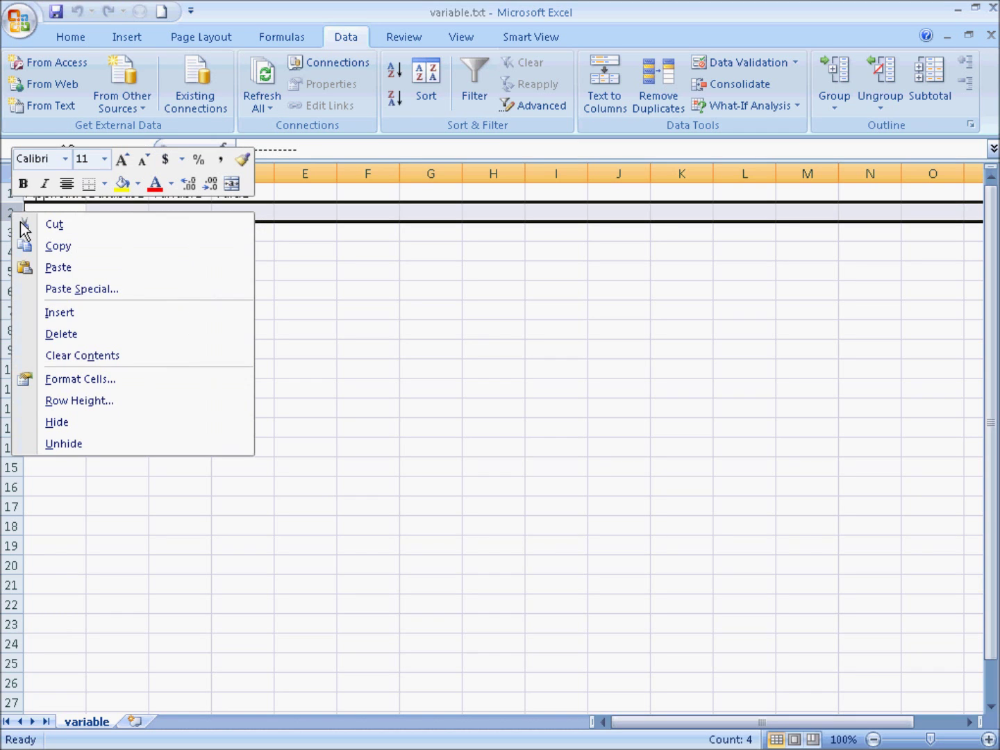
left_click(63, 336)
left_click(301, 220)
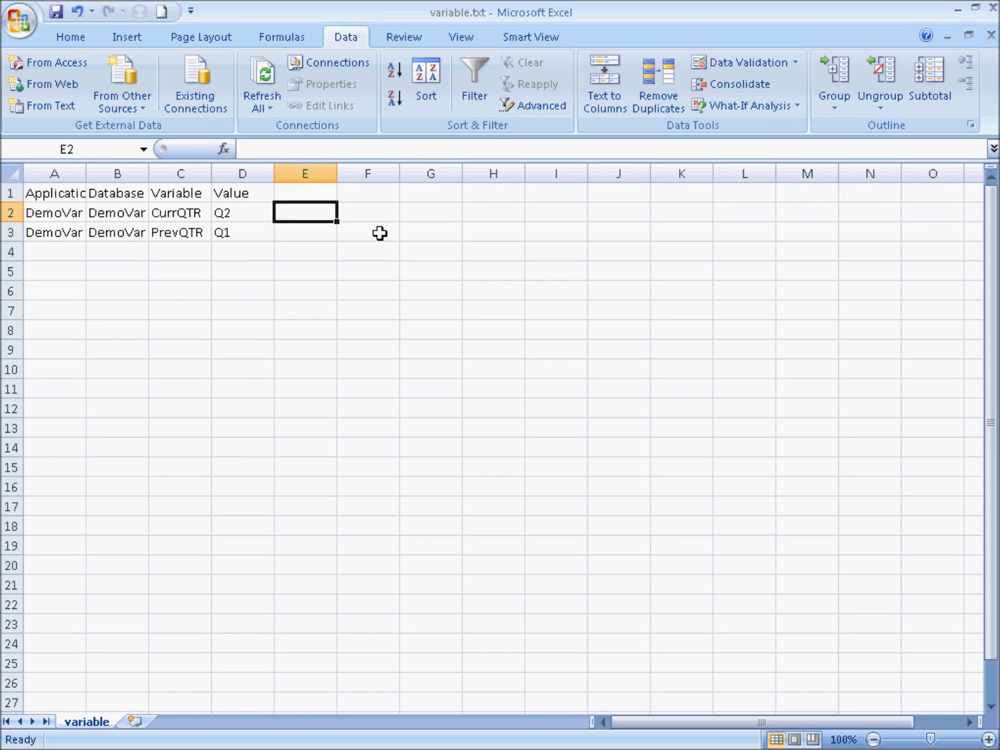
Step: Cancel the Print dialog, return the remote session to full screen, and edit E2 in the formula bar
key("ctrl+p")
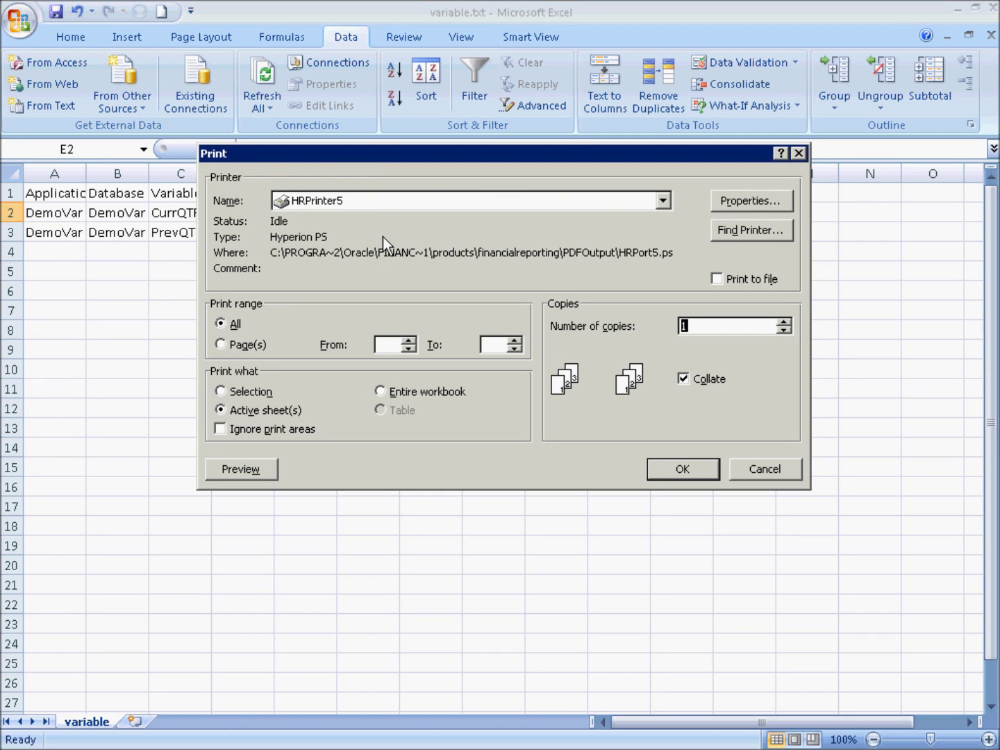
left_click(766, 478)
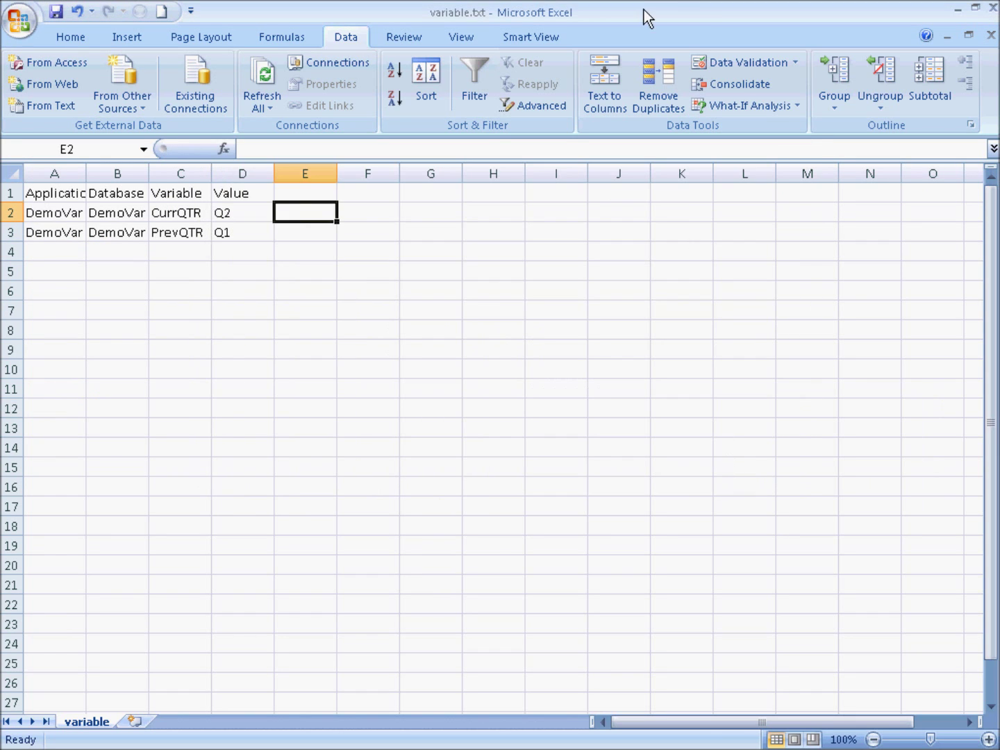
mouse_move(664, 15)
left_click(699, 9)
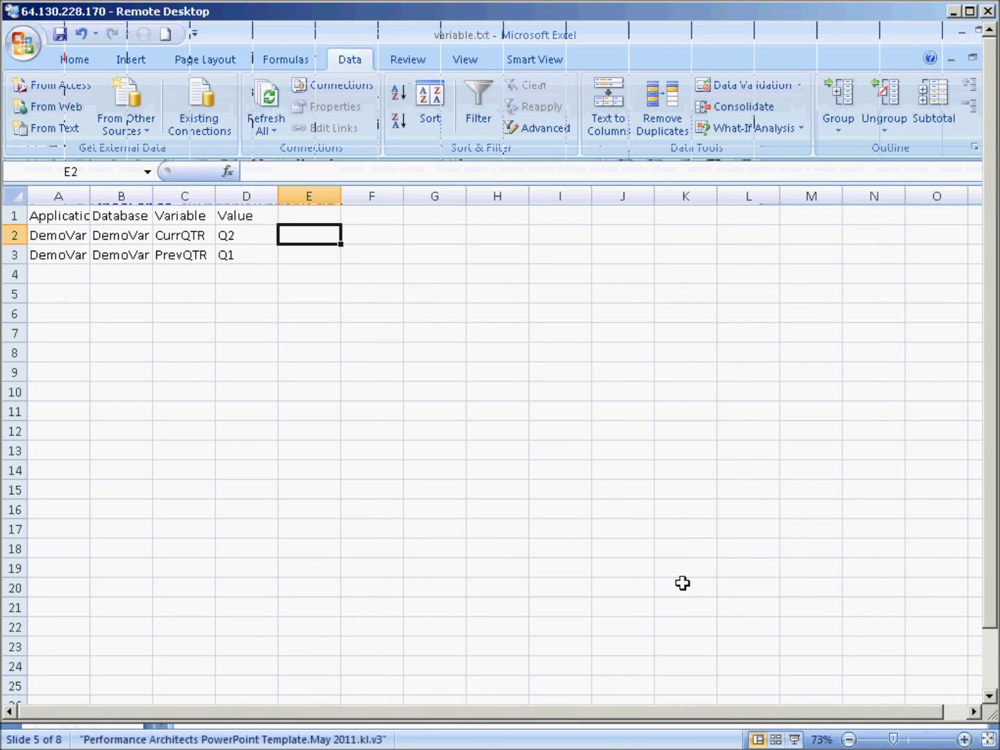
key("ctrl+alt+Break")
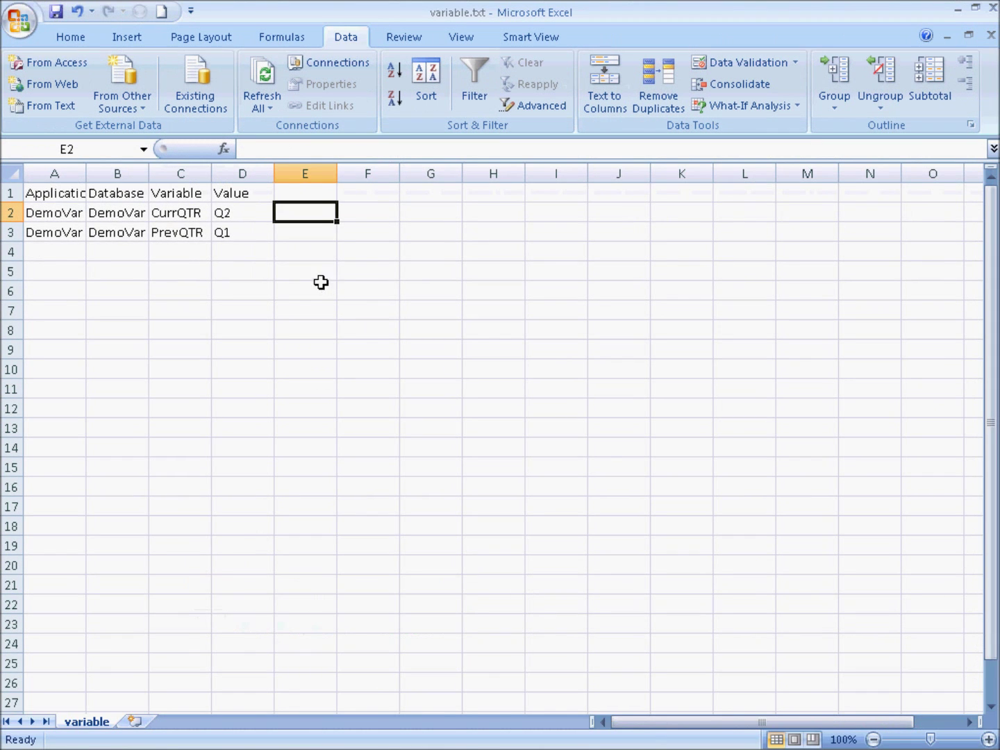
left_click(302, 150)
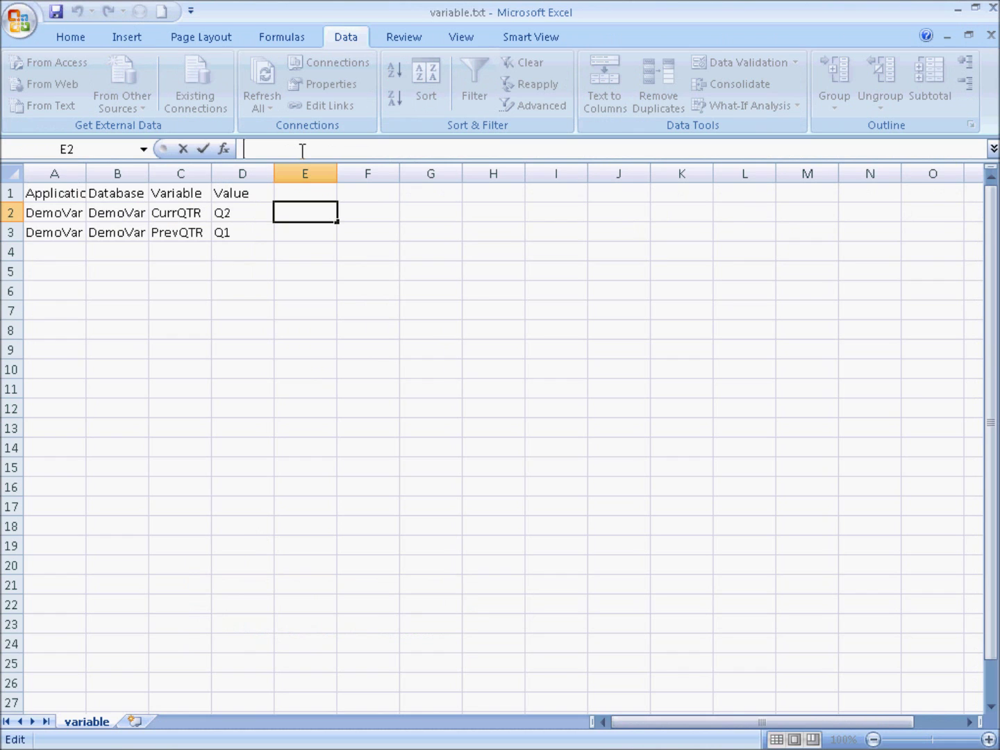
Step: Paste the CONCATENATE formula into E2, change 'add' to 'set', and fill it down to E3
type("=CONCATENATE(\"alter database '\",A2,\"'.'\",B2,\"' add variable '\",C2,\"' '\",D2,\"';\")")
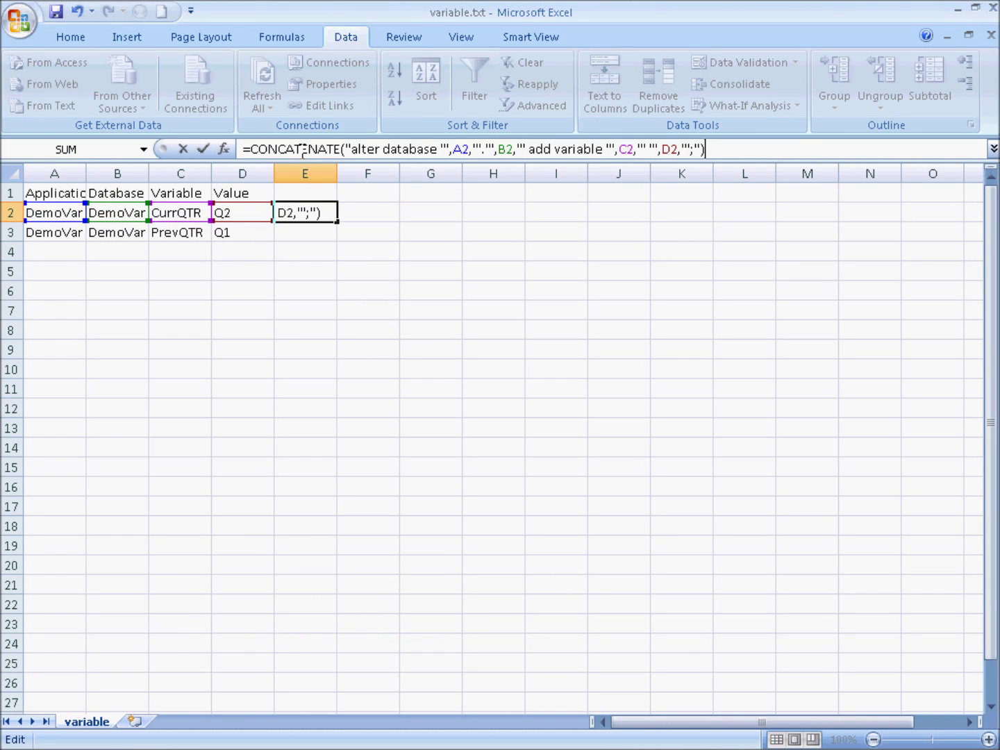
key("Return")
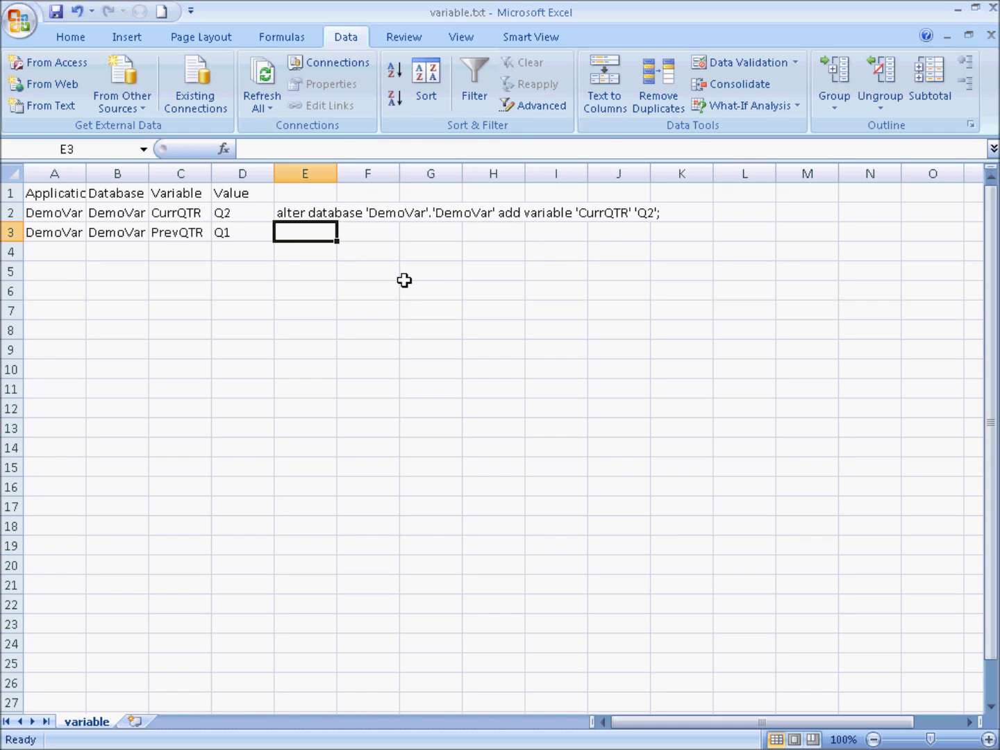
key("Up")
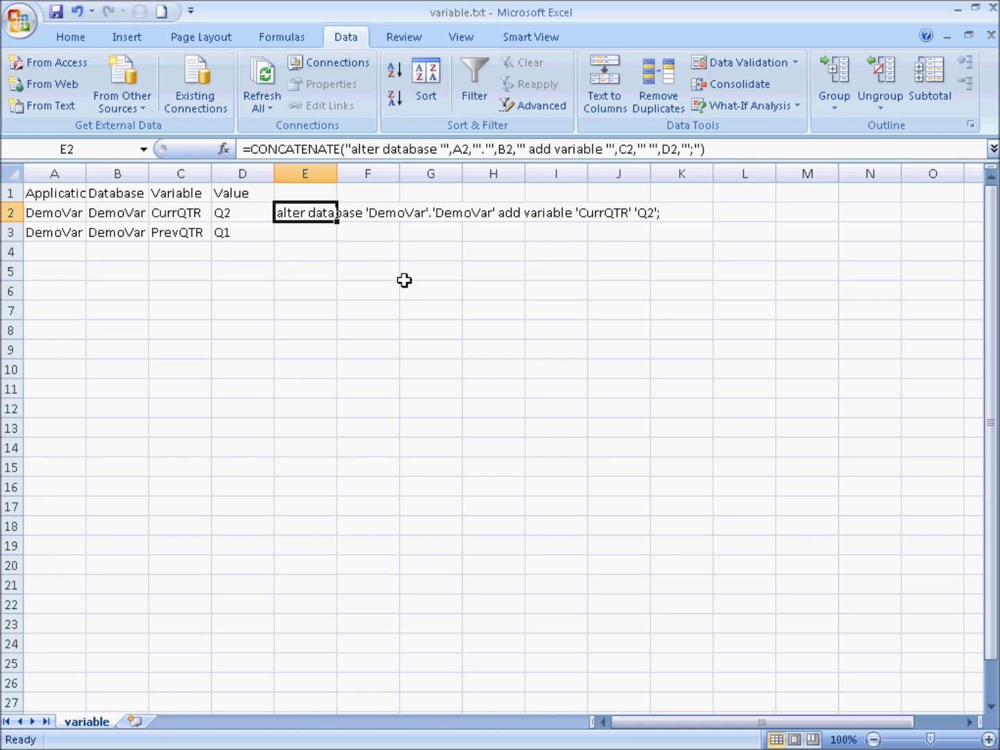
left_click(549, 155)
double_click(549, 154)
type("setr")
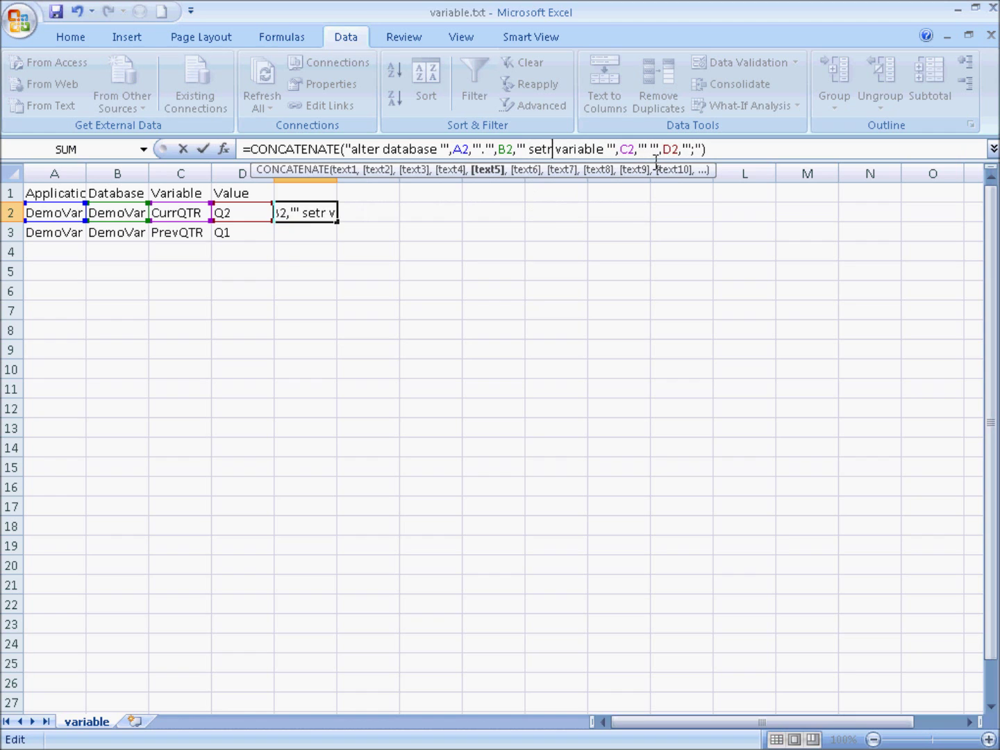
key("BackSpace")
key("Return")
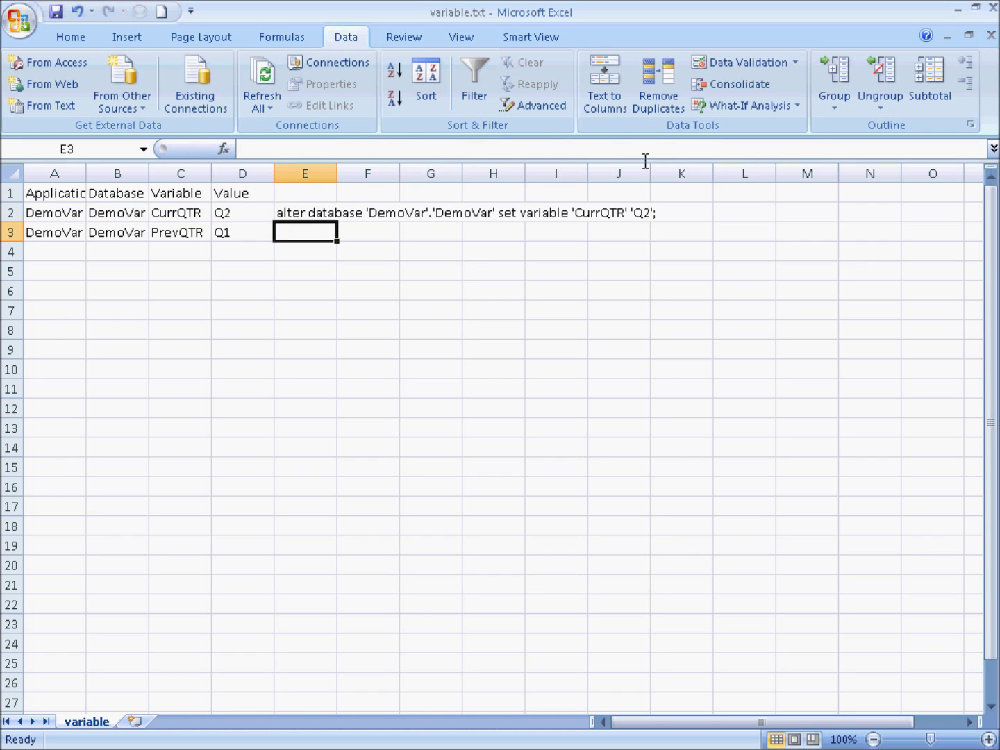
left_click(324, 216)
left_click_drag(345, 228, 342, 245)
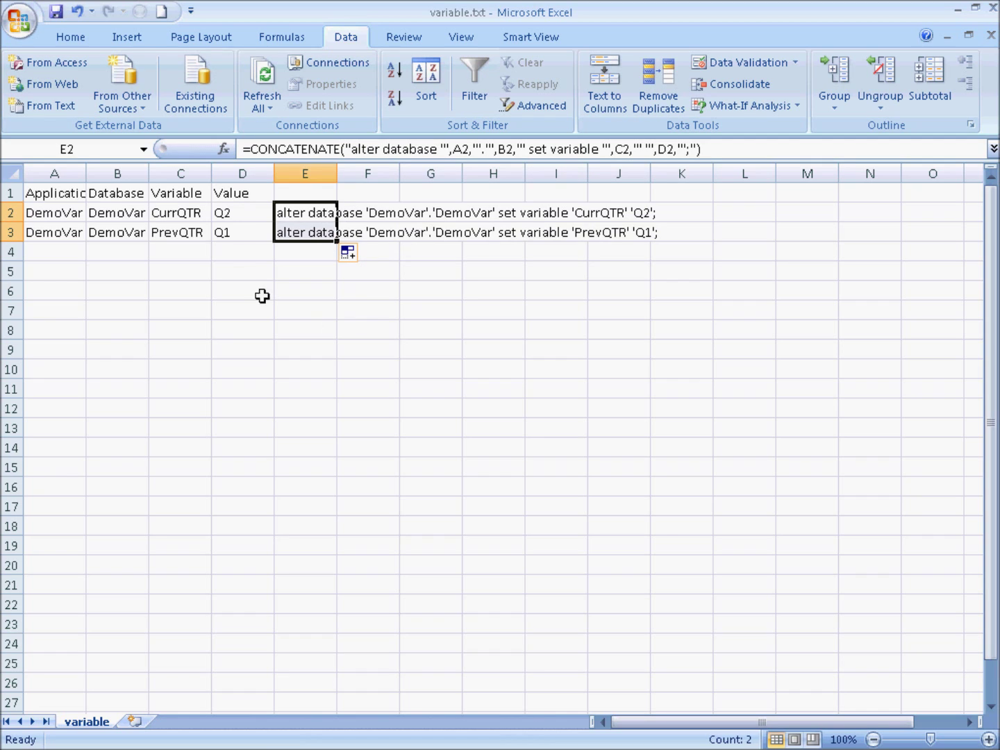
Step: Change D2 to Q3 and D3 to Q2, then select the statements in E2:E3
left_click(250, 216)
double_click(250, 221)
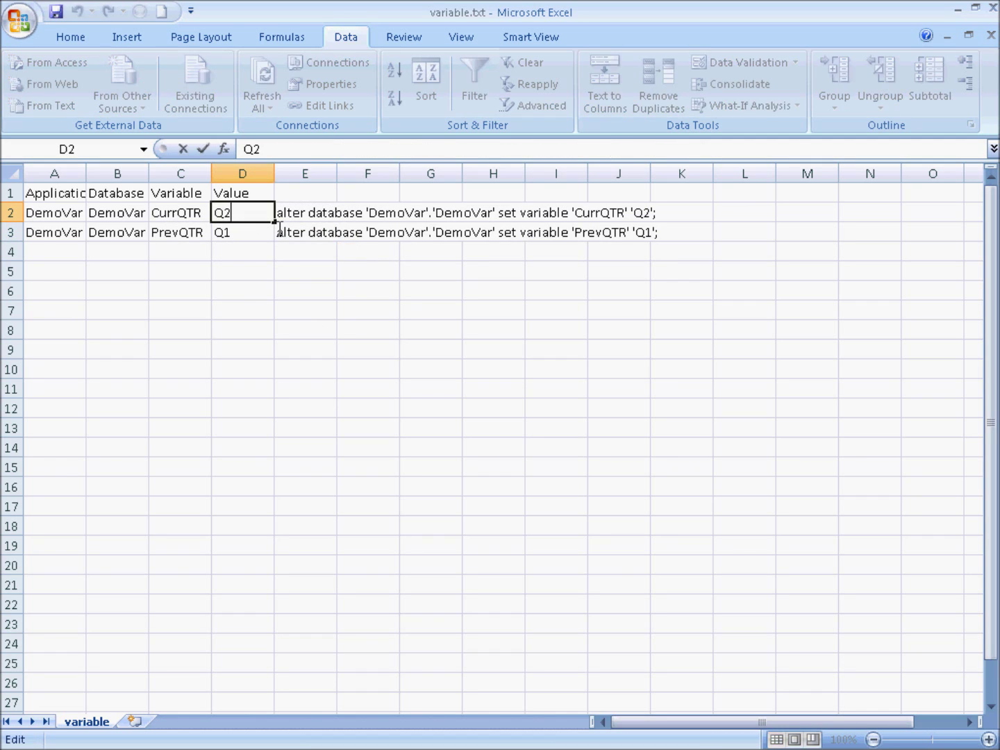
key("BackSpace")
type("3")
key("Return")
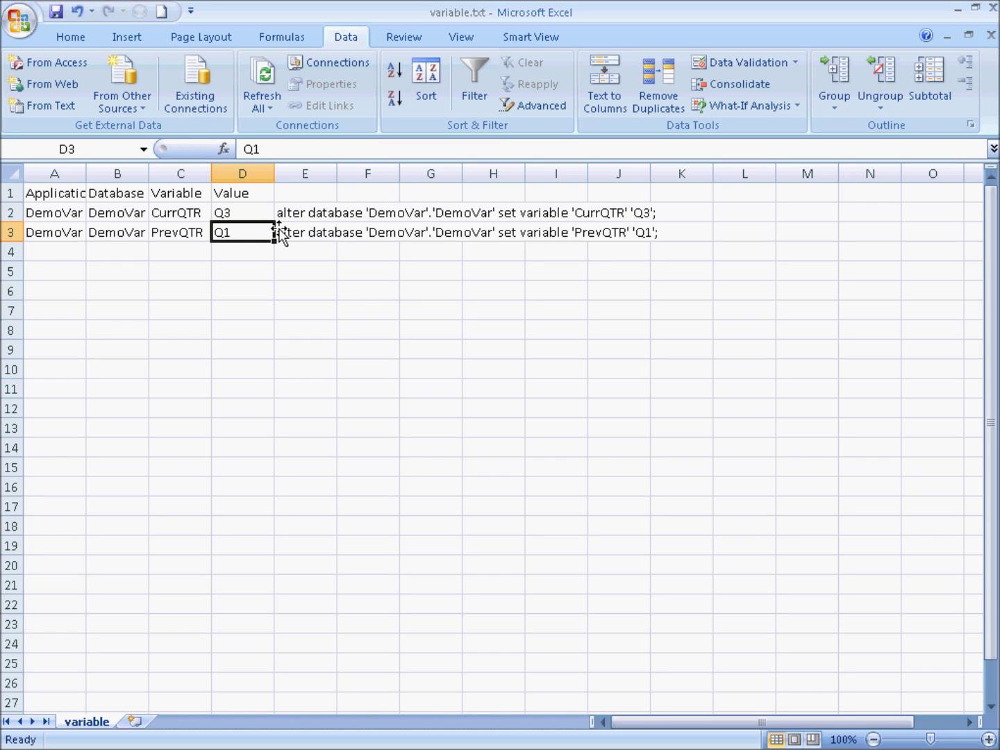
double_click(254, 238)
key("BackSpace")
type("2")
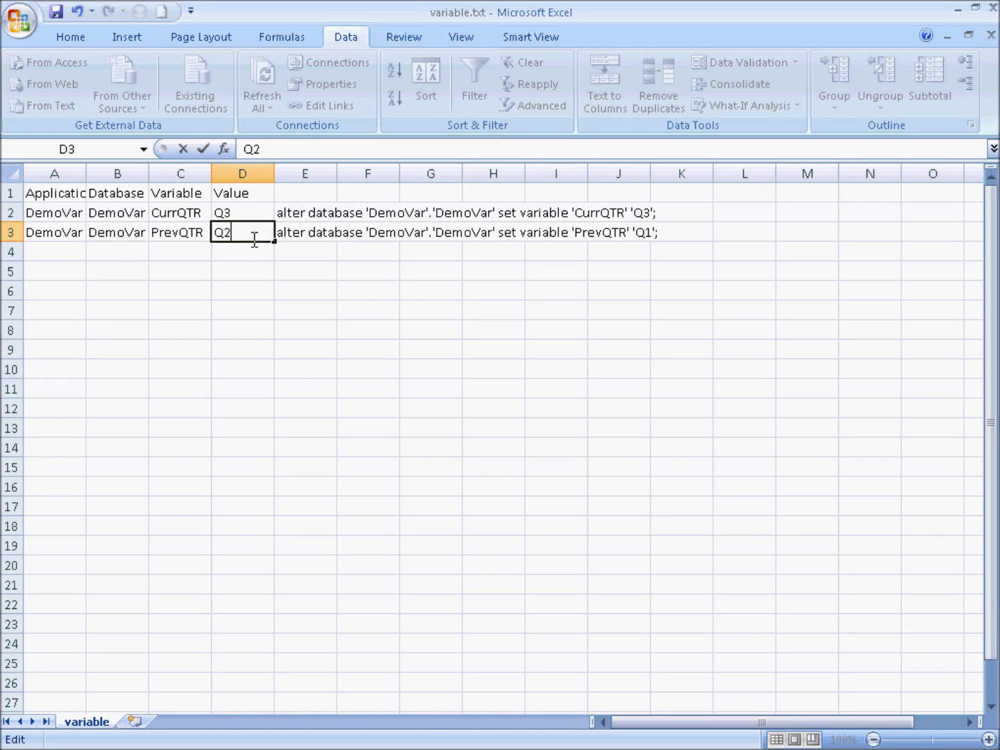
key("Return")
left_click_drag(291, 212, 299, 233)
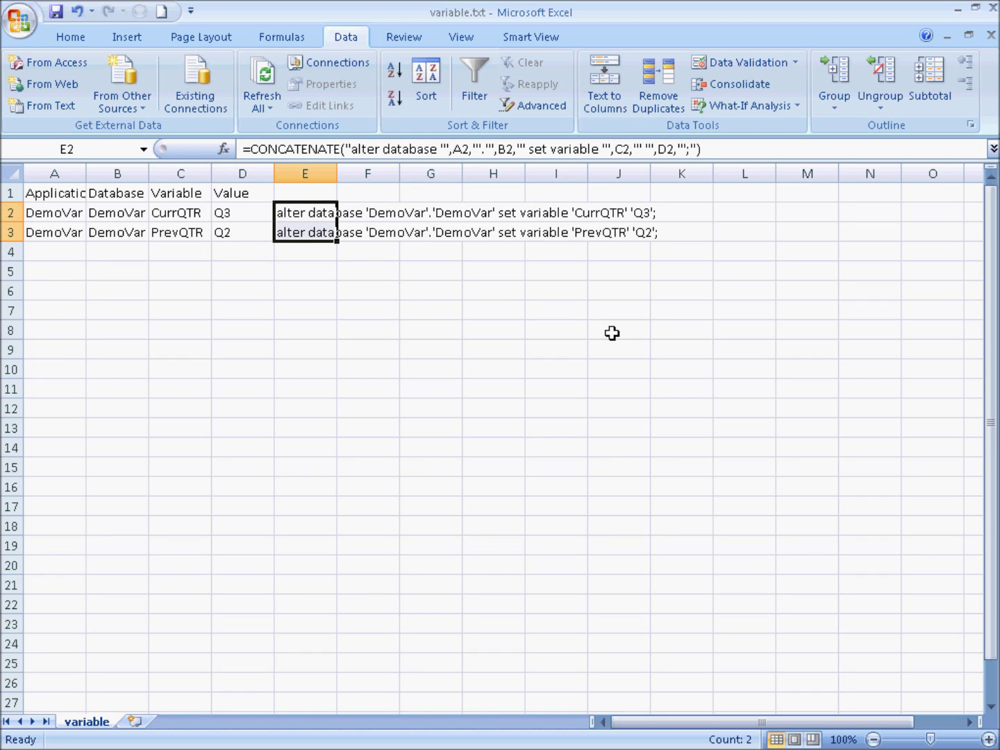
Step: Copy E2:E3 from Excel and delete the display variable line in the MaxL script
key("ctrl+c")
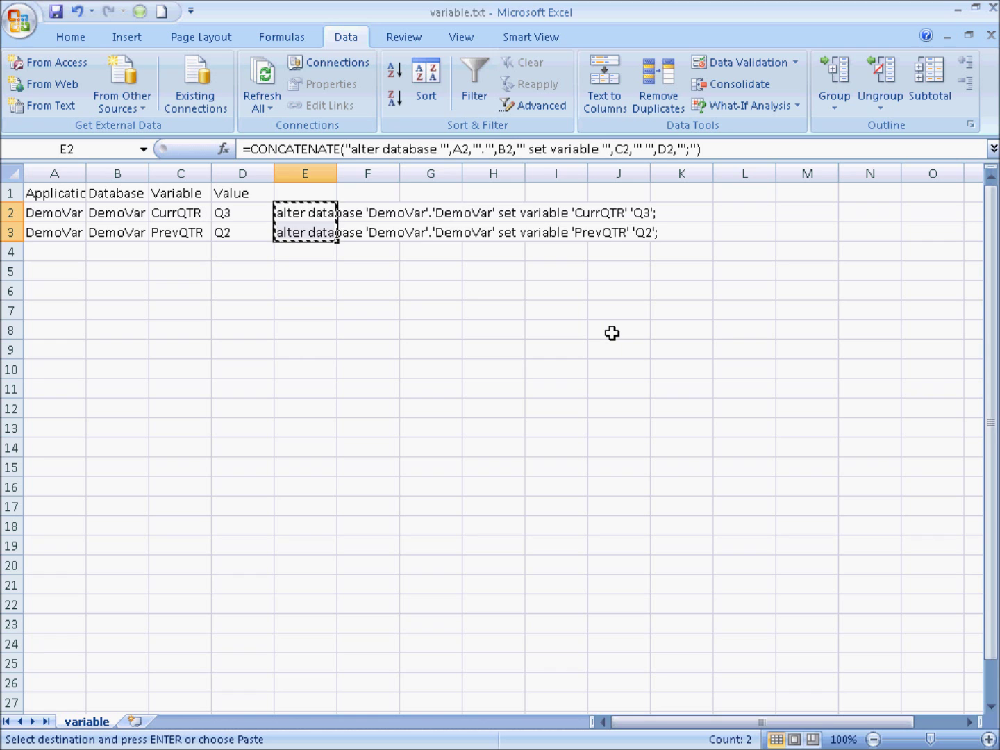
key("alt+Tab")
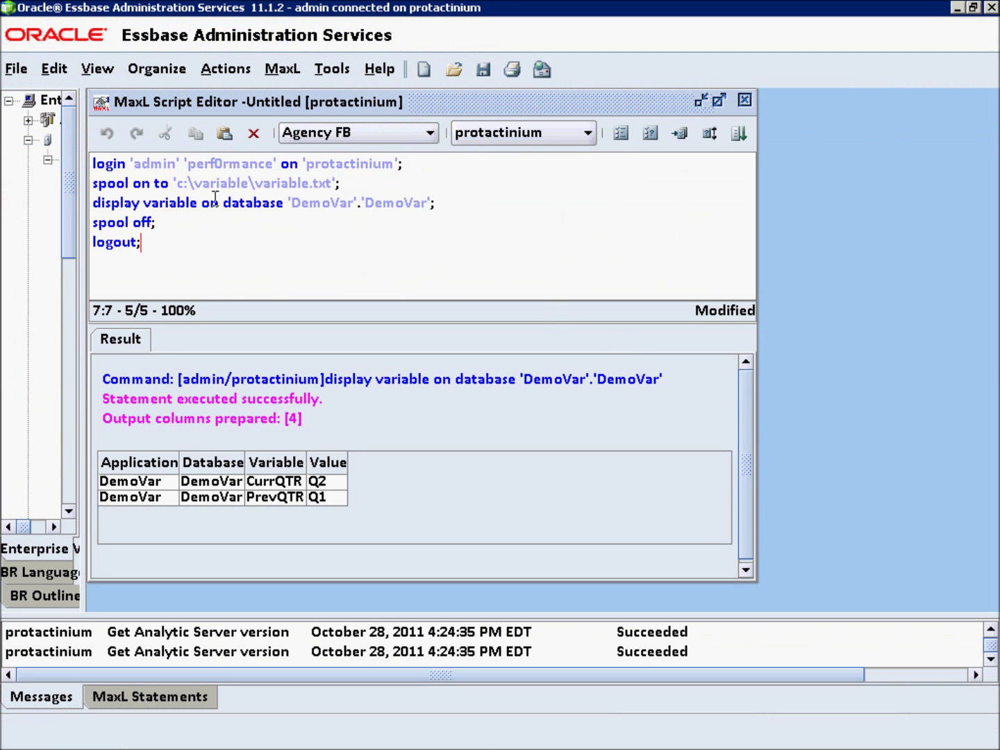
left_click_drag(466, 212, 473, 197)
key("Delete")
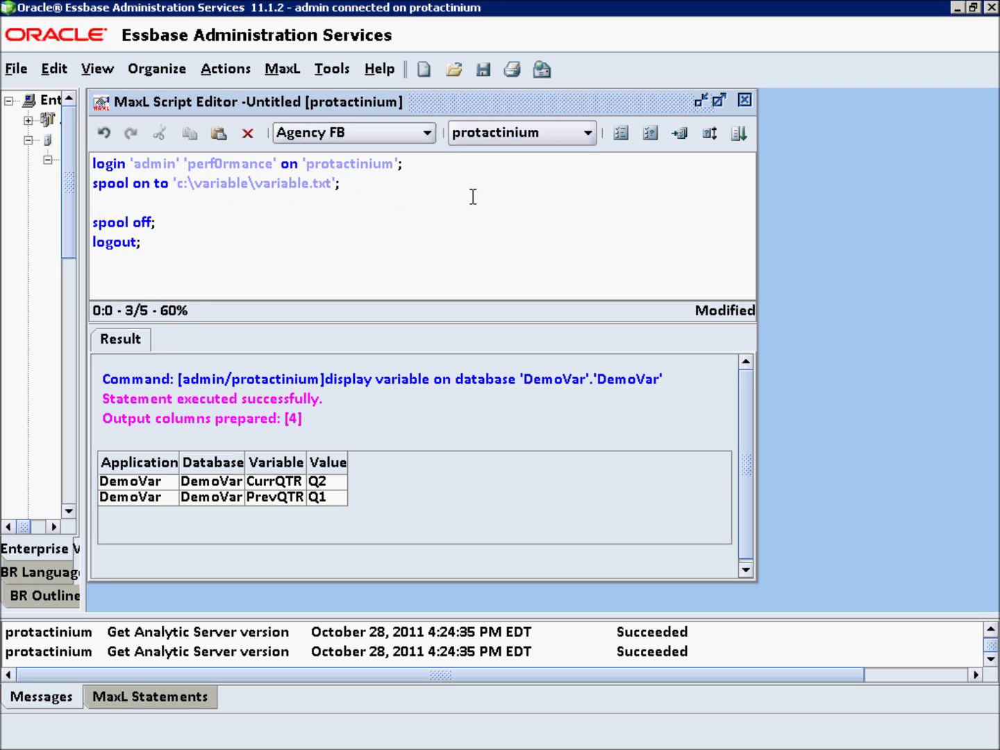
Step: Rename the spool file to variableImport.txt, paste the two alter statements, and execute the script
left_click(310, 190)
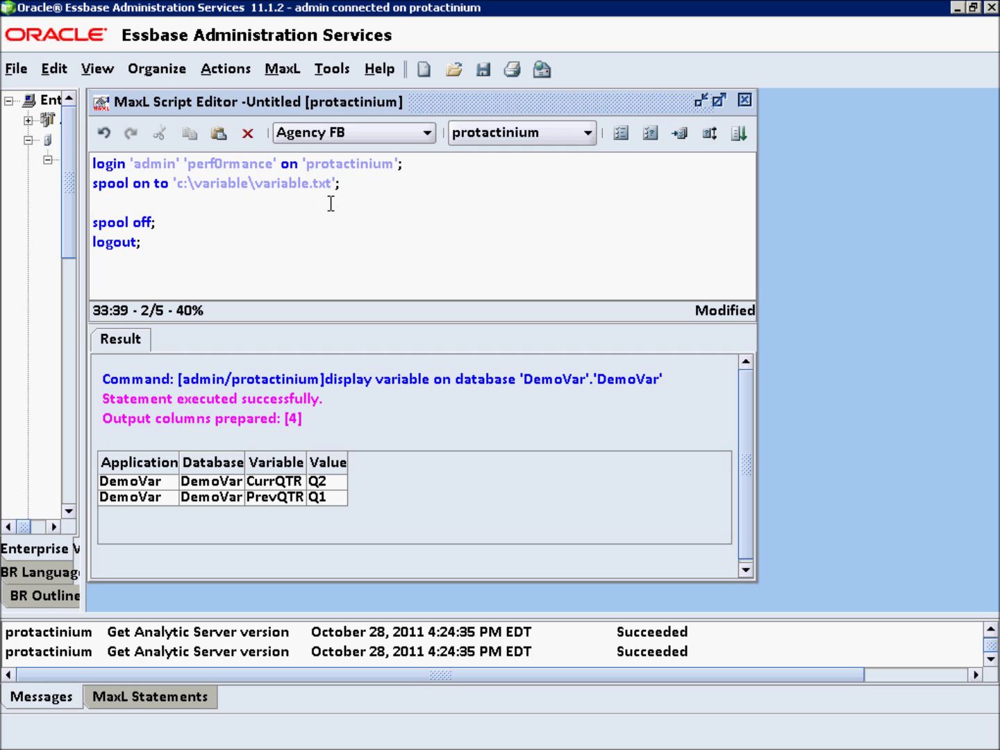
type("Import")
left_click(194, 206)
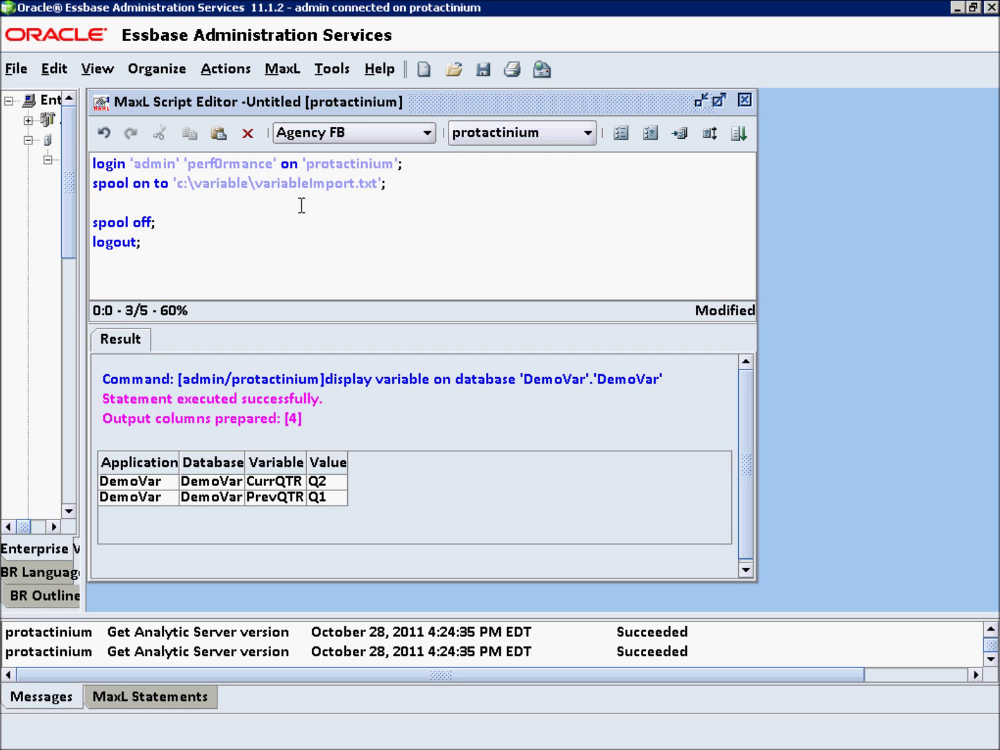
key("ctrl+v")
key("BackSpace")
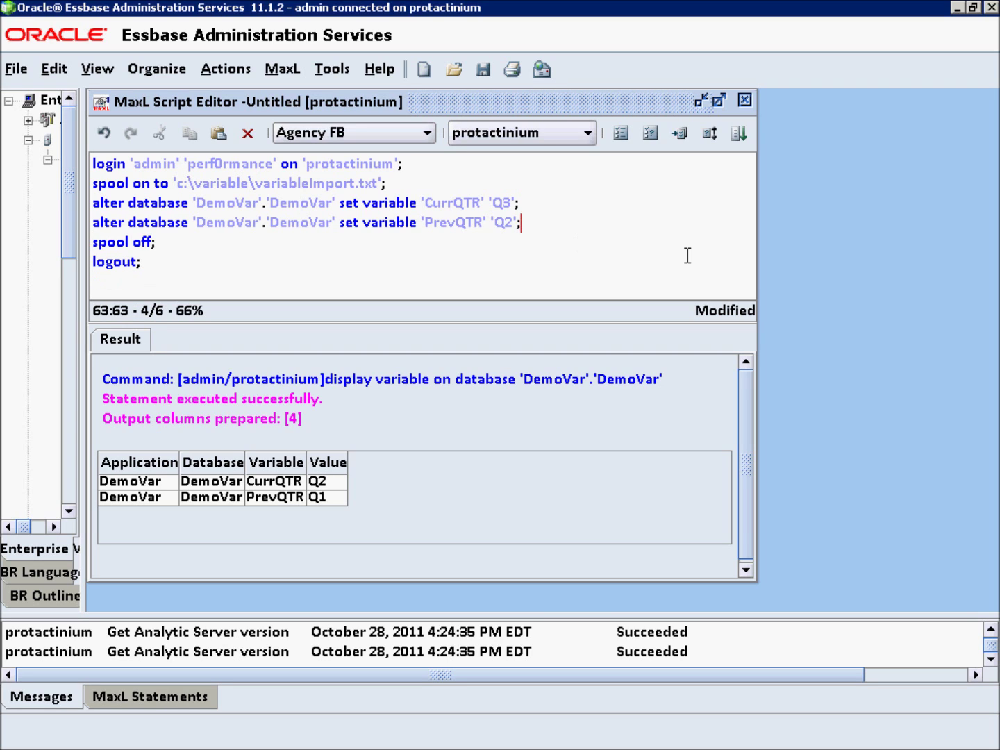
left_click(748, 143)
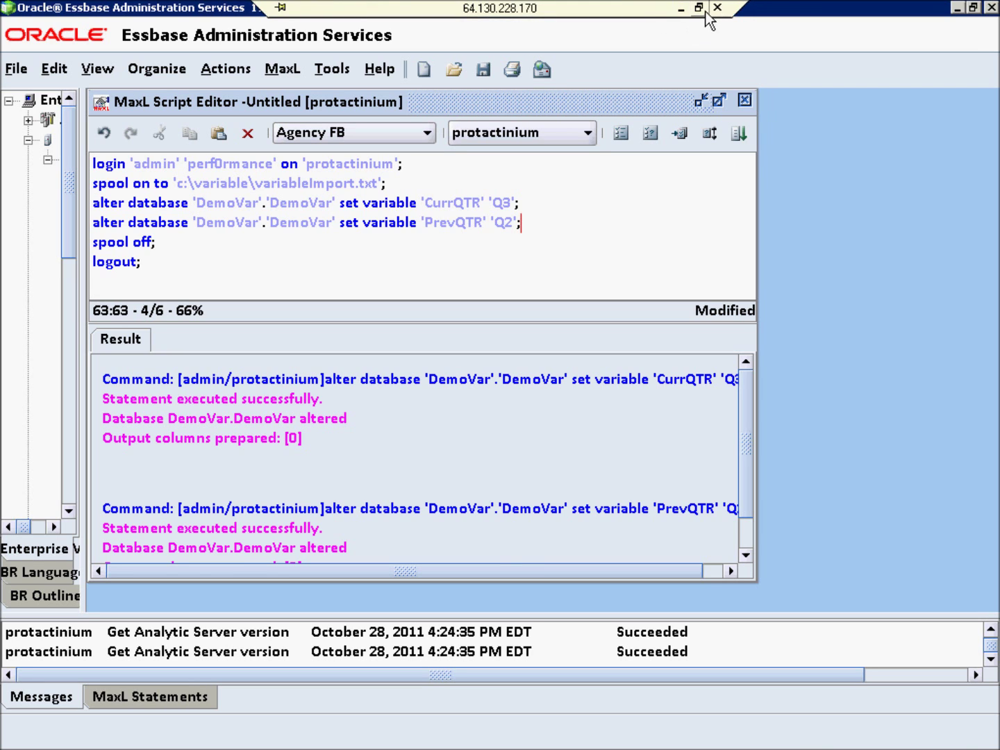
Step: Review the results confirming DemoVar.DemoVar altered to CurrQTR Q3 and PrevQTR Q2, resizing the remote session window
left_click(698, 9)
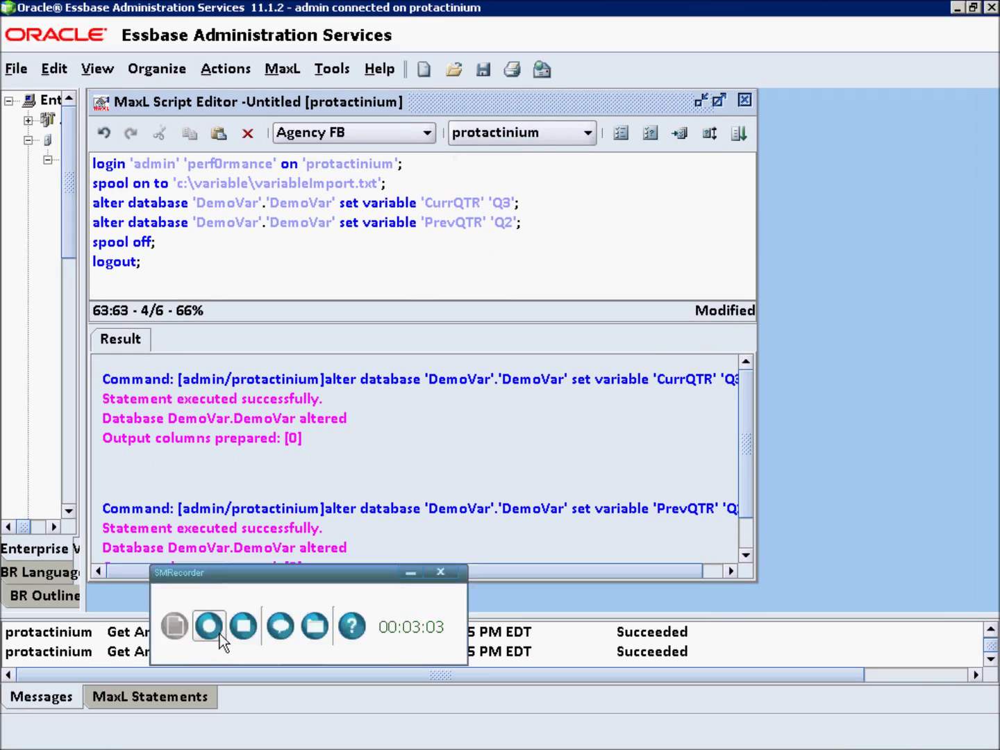
left_click(205, 611)
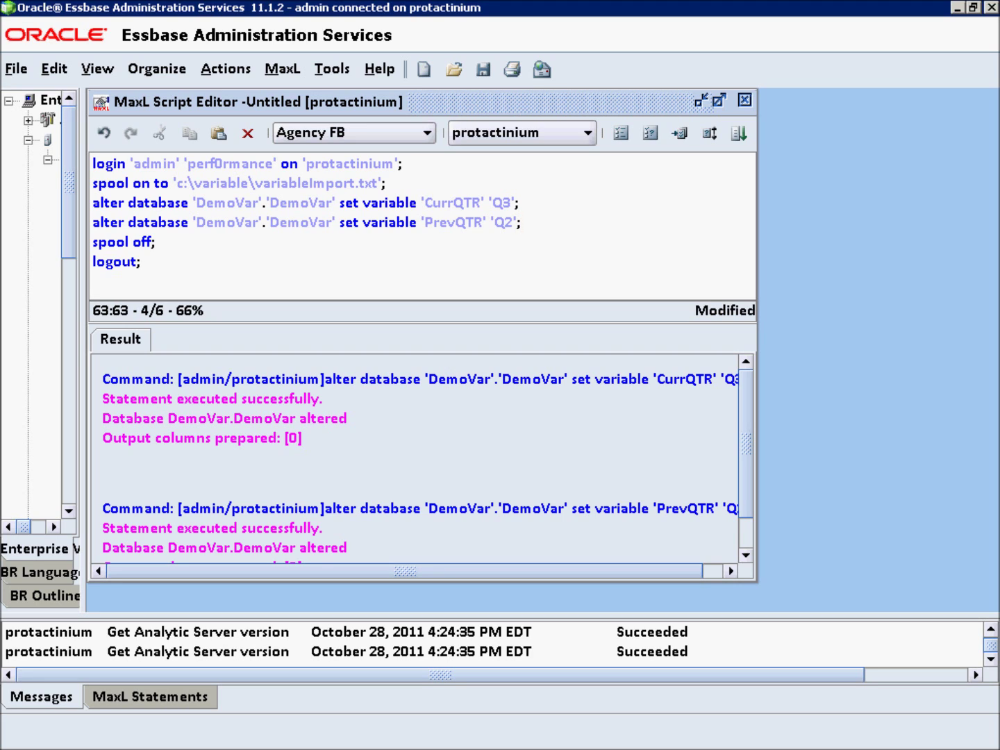
left_click(701, 10)
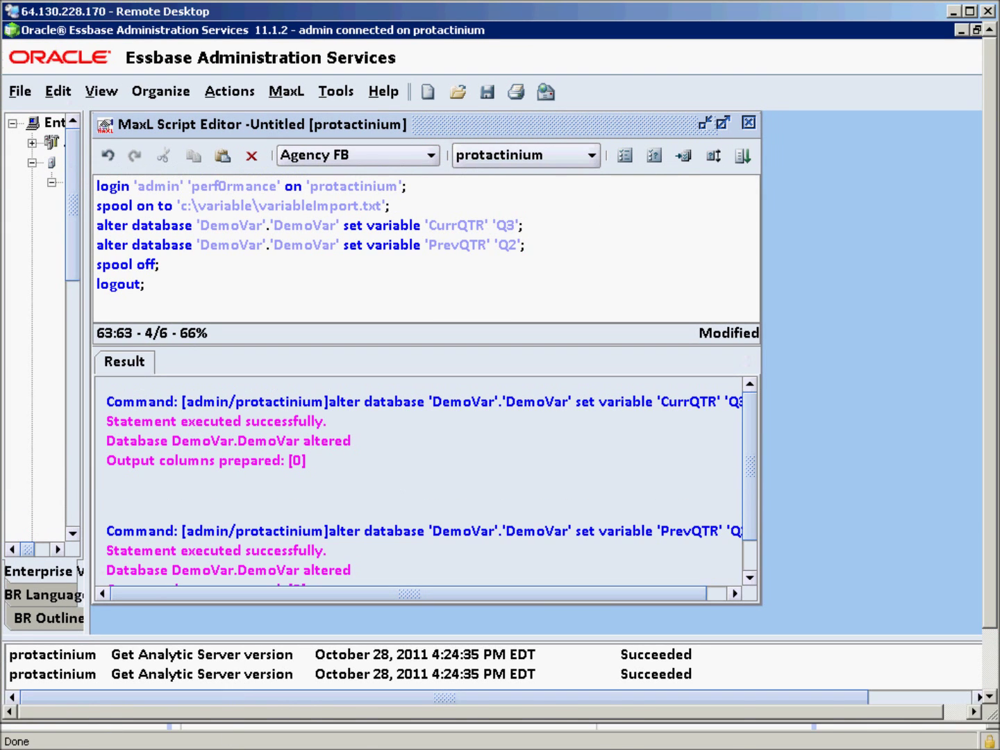
Step: Switch from the variables presentation to Firefox showing the Gmail message with the scripts
left_click(281, 738)
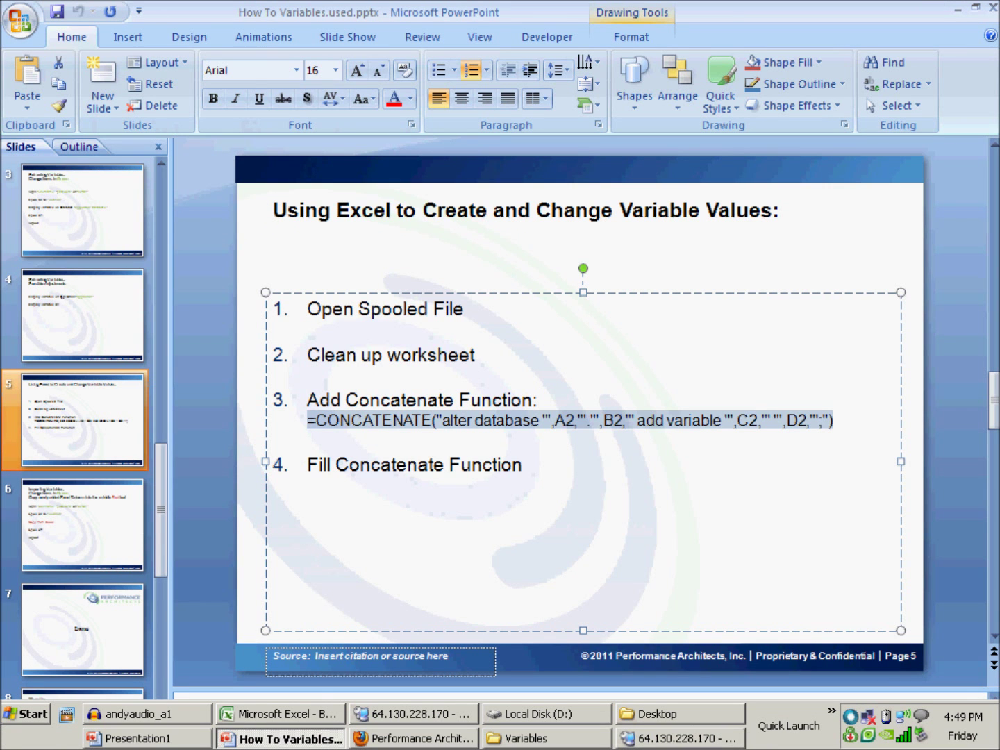
left_click(413, 738)
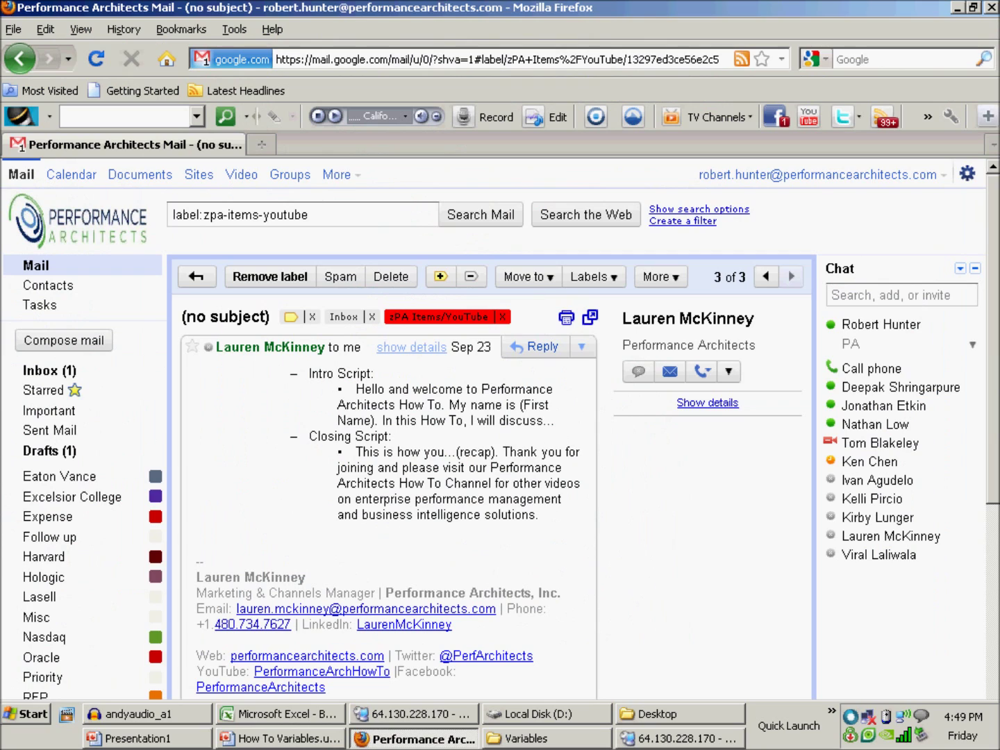